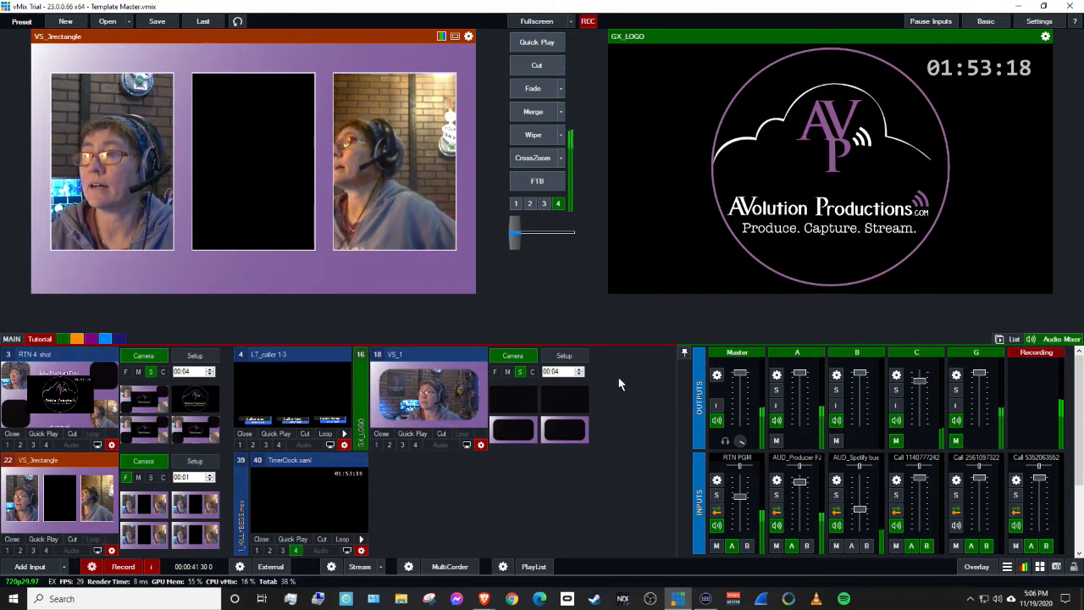
Open the audio output settings, set bus A to None and back to Enabled, and dismiss the settings.
left_click(1040, 24)
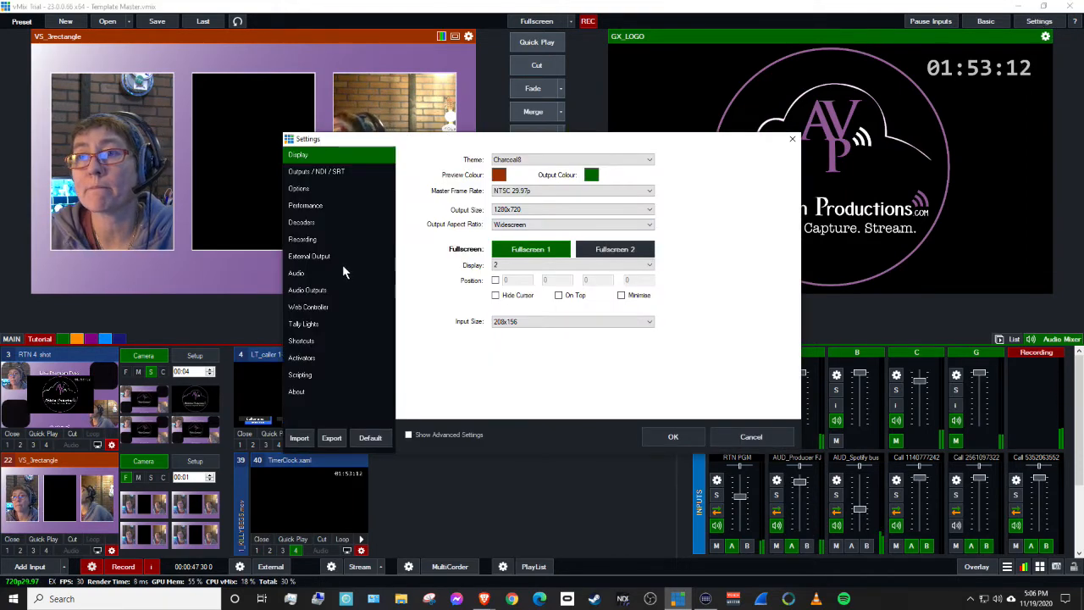
left_click(332, 291)
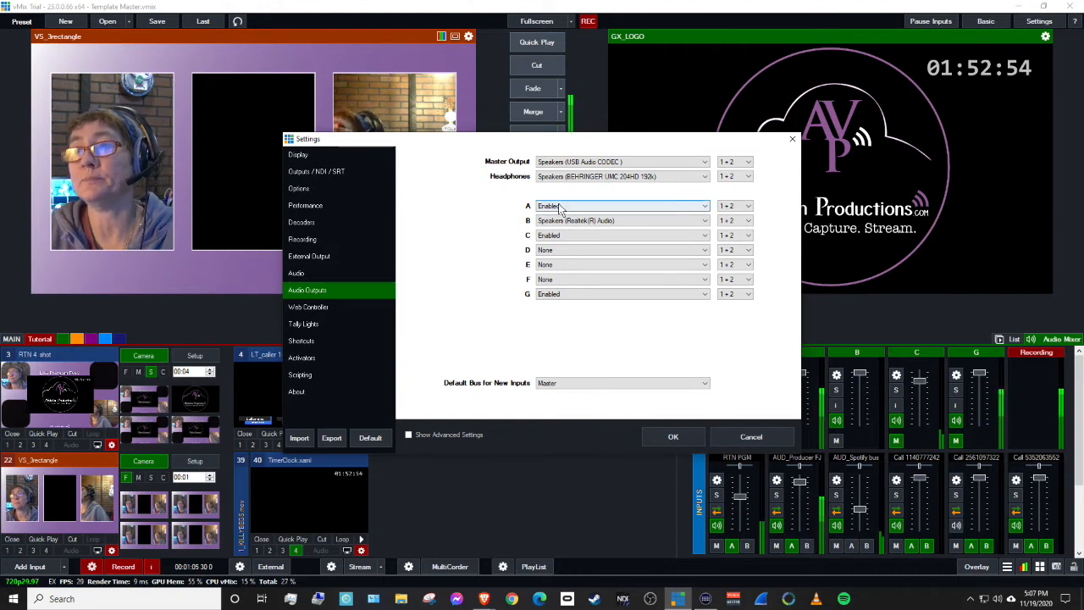
left_click(682, 206)
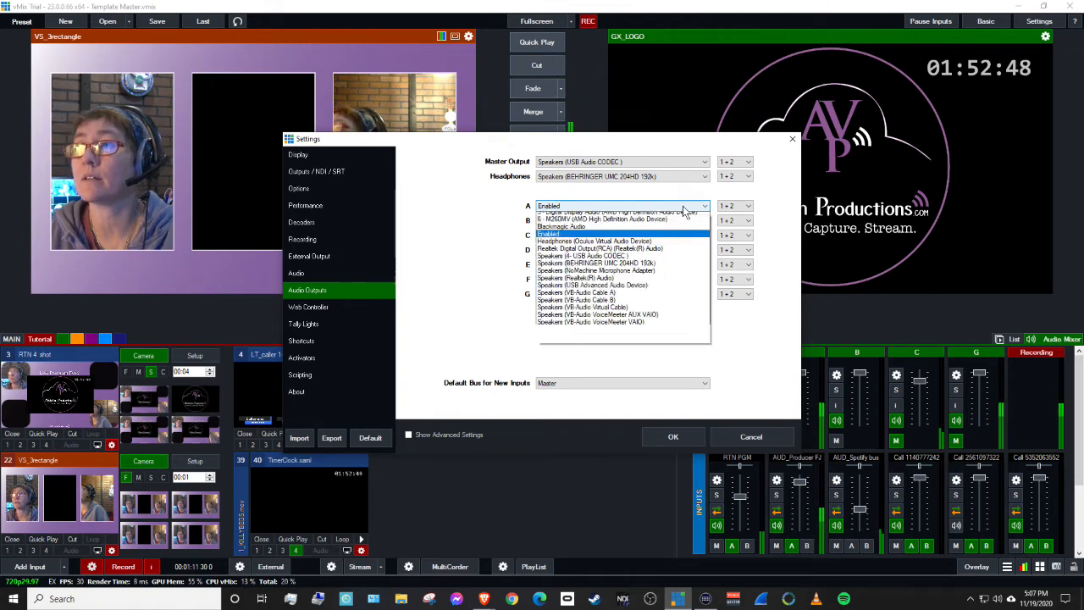
left_click(612, 224)
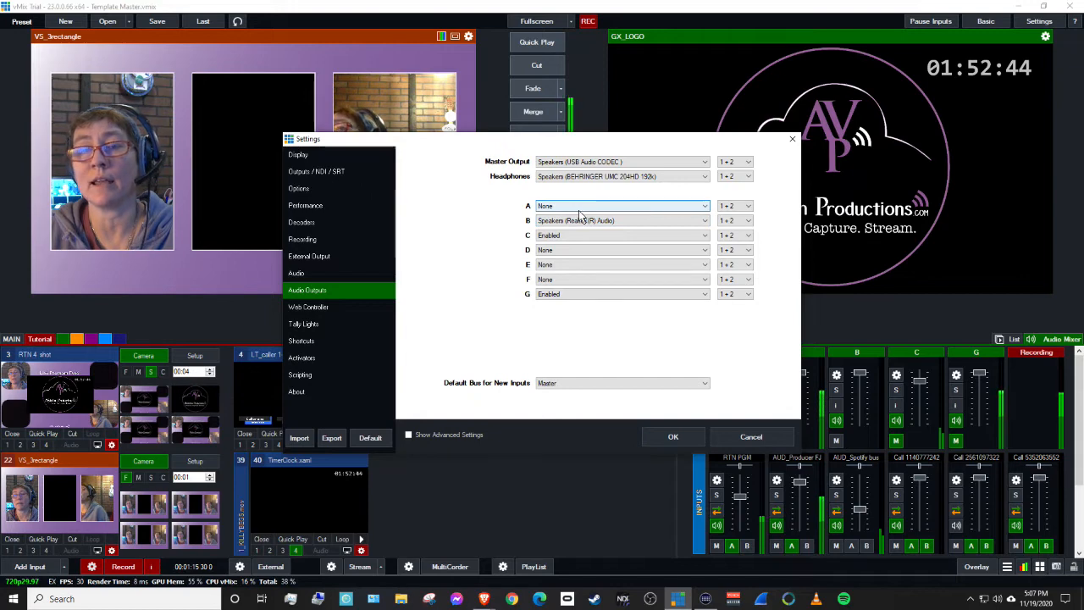
left_click(583, 208)
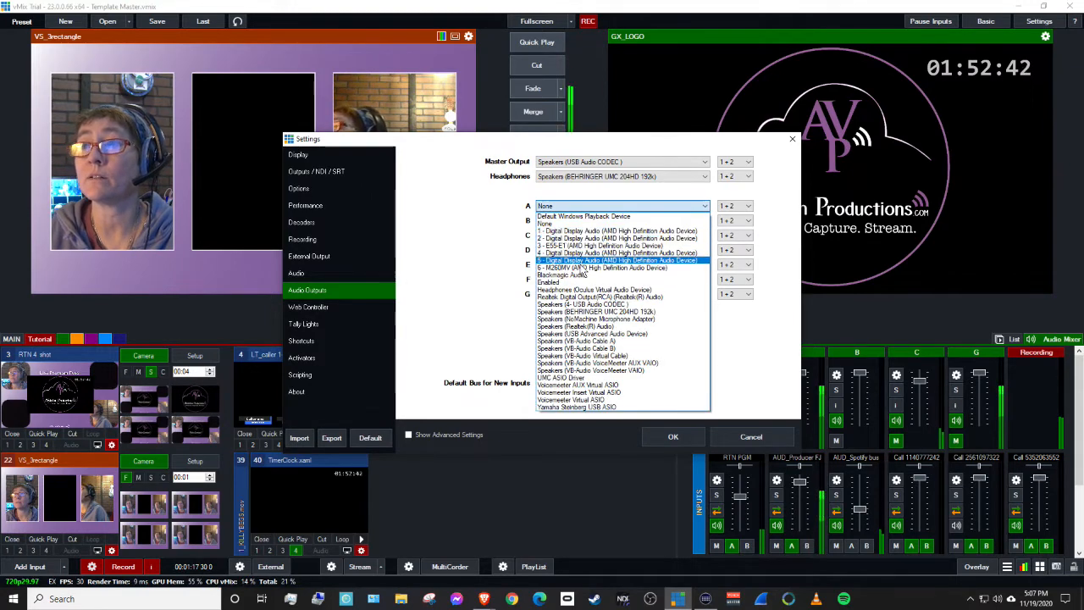
left_click(579, 282)
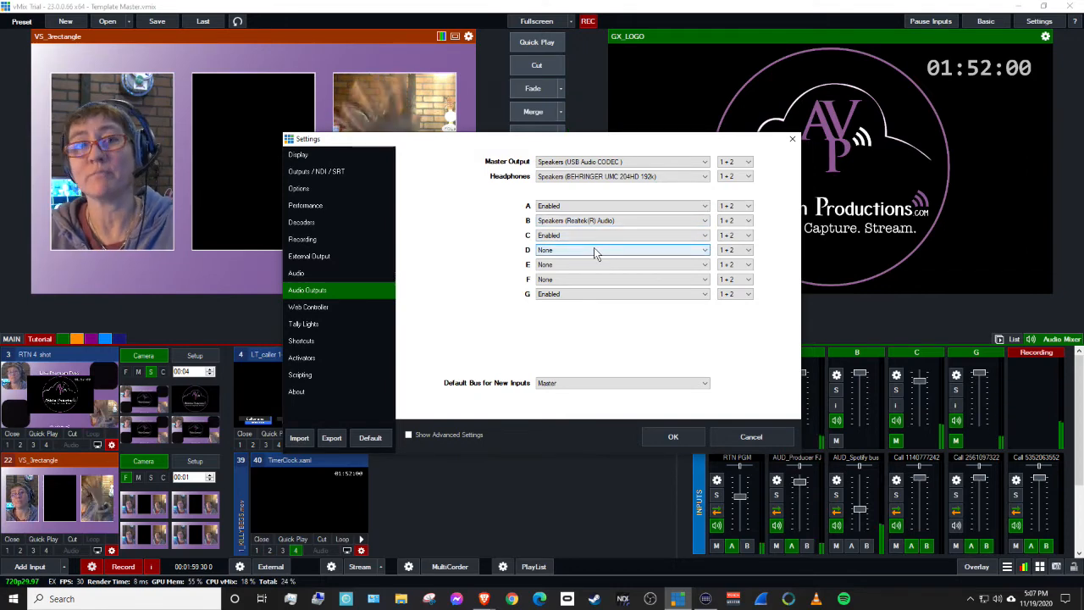
left_click(791, 139)
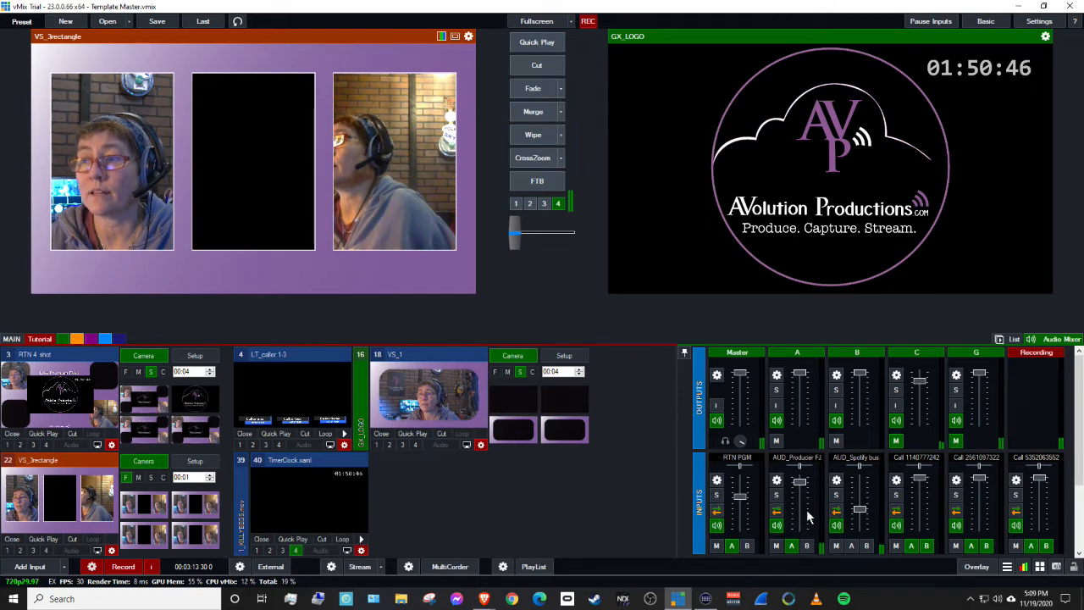
Check the additional bus assignments of the AUD_Spotify bus input in the audio mixer.
left_click(865, 547)
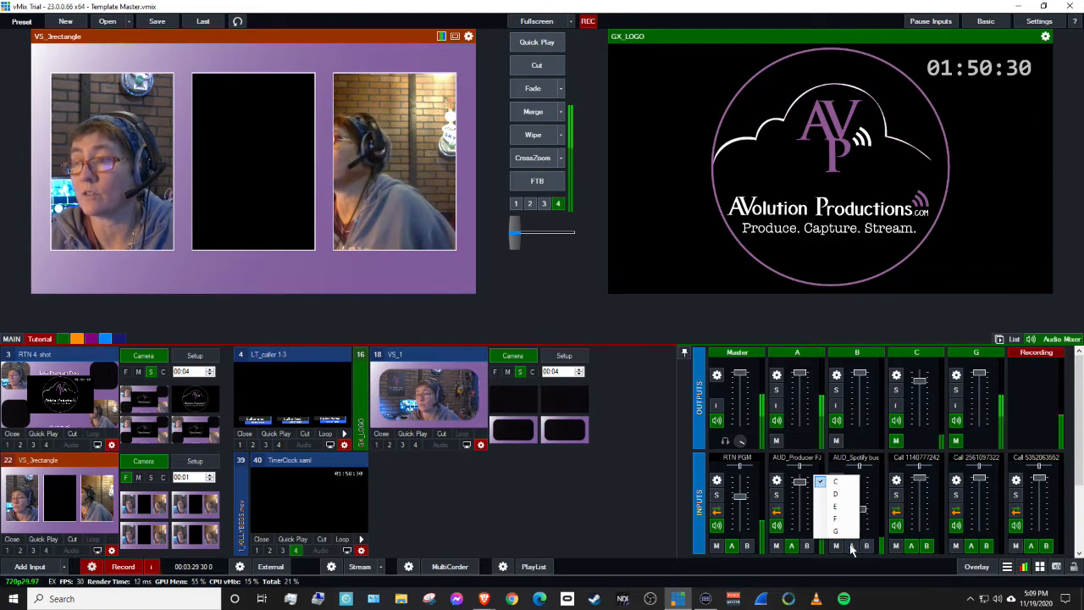
left_click(874, 476)
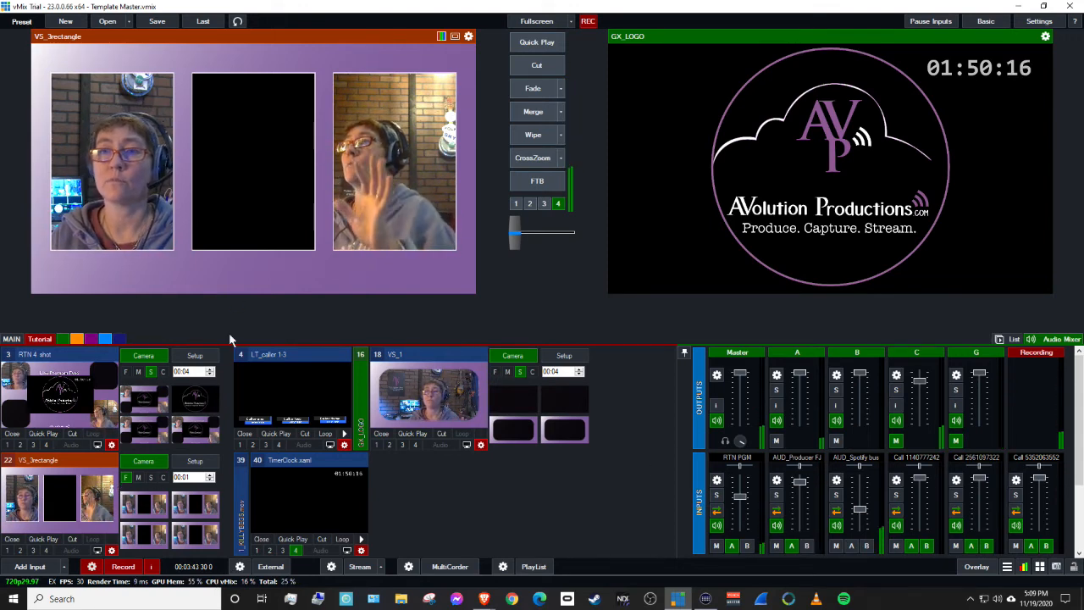
Open the triggers of the VS_3rectangle input and examine the RTN PGM AudioOff trigger's event and function options.
right_click(66, 490)
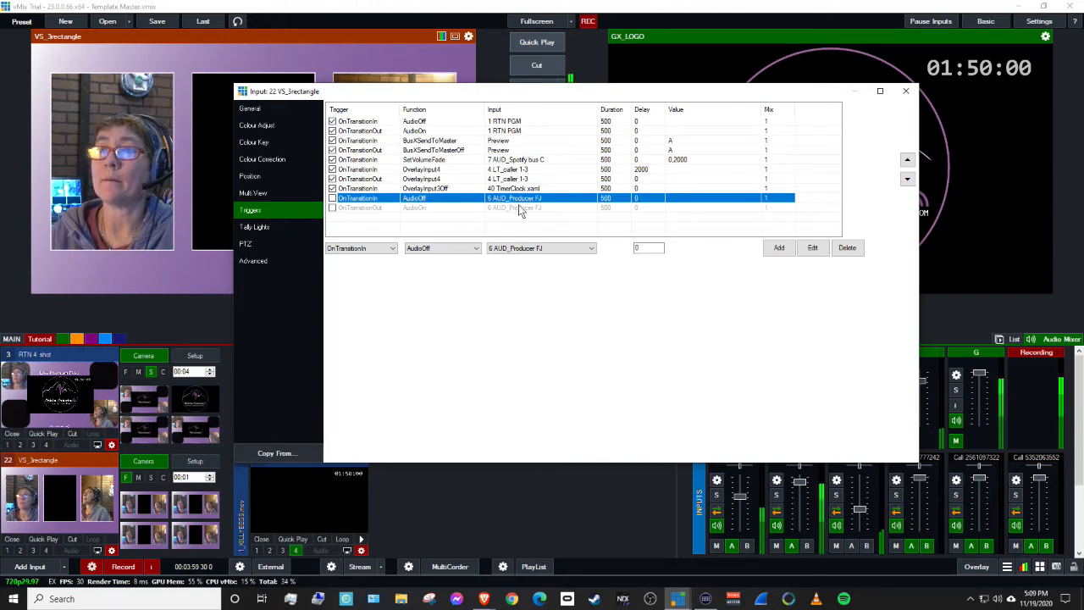
left_click(546, 124)
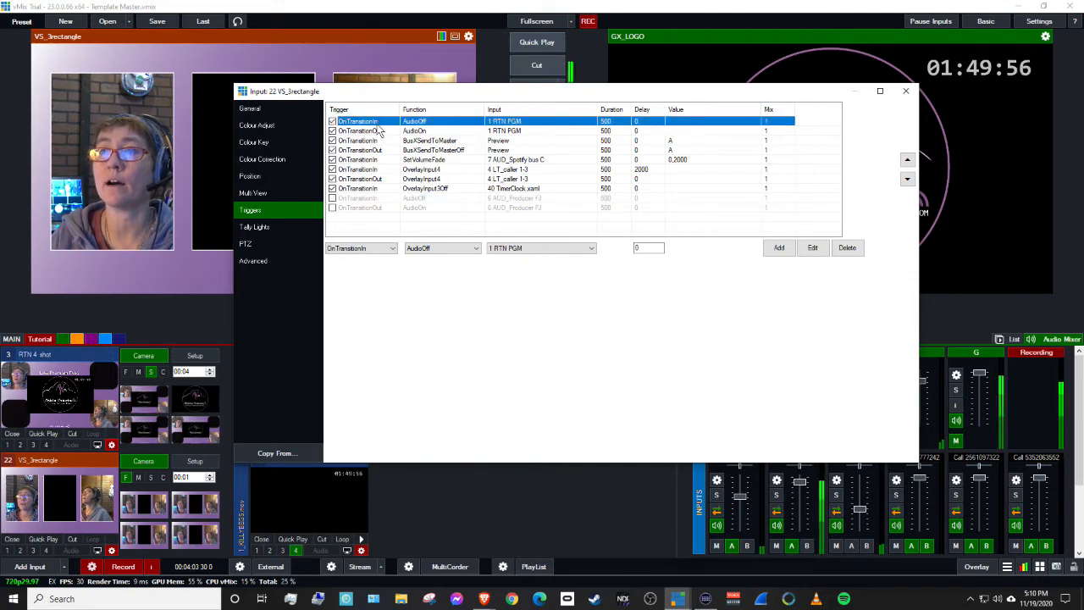
left_click(389, 251)
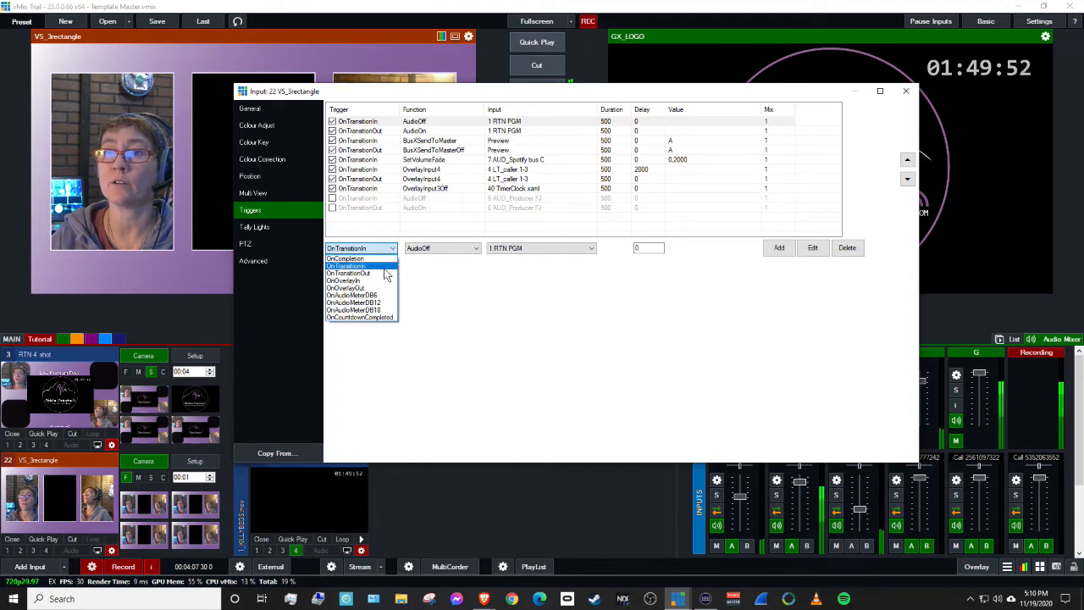
left_click(385, 268)
left_click(475, 252)
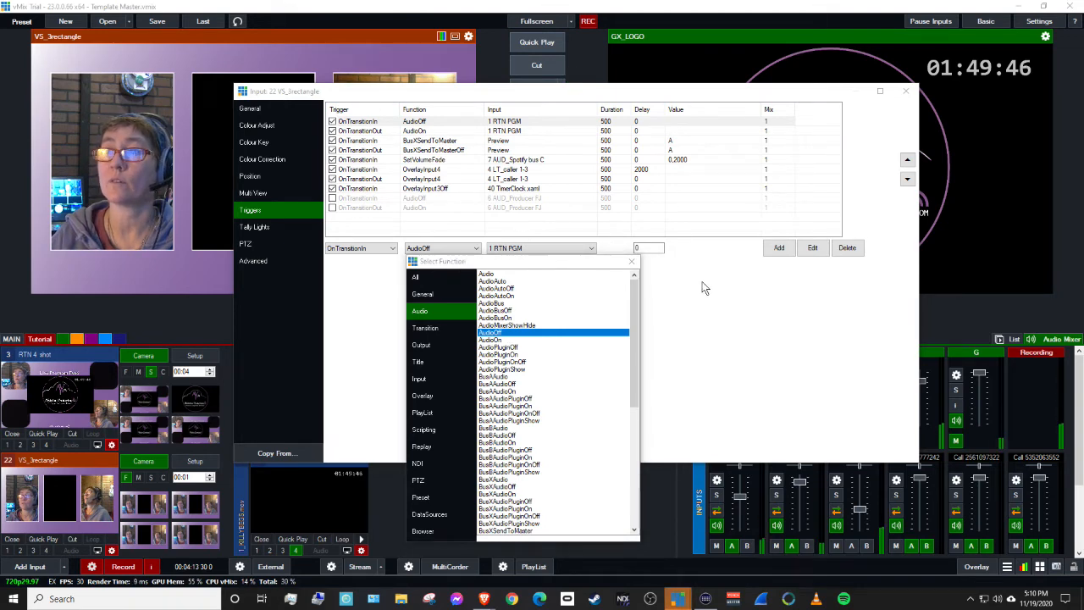
left_click(632, 265)
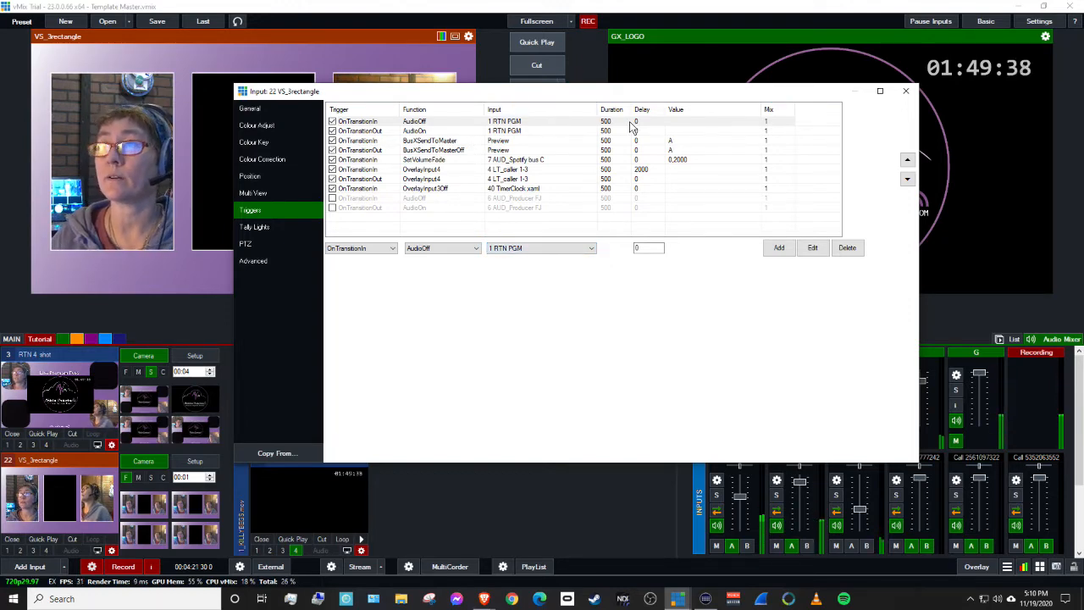
Examine the RTN PGM AudioOn trigger and the BusXSendToMaster trigger's function and bus value.
left_click(381, 133)
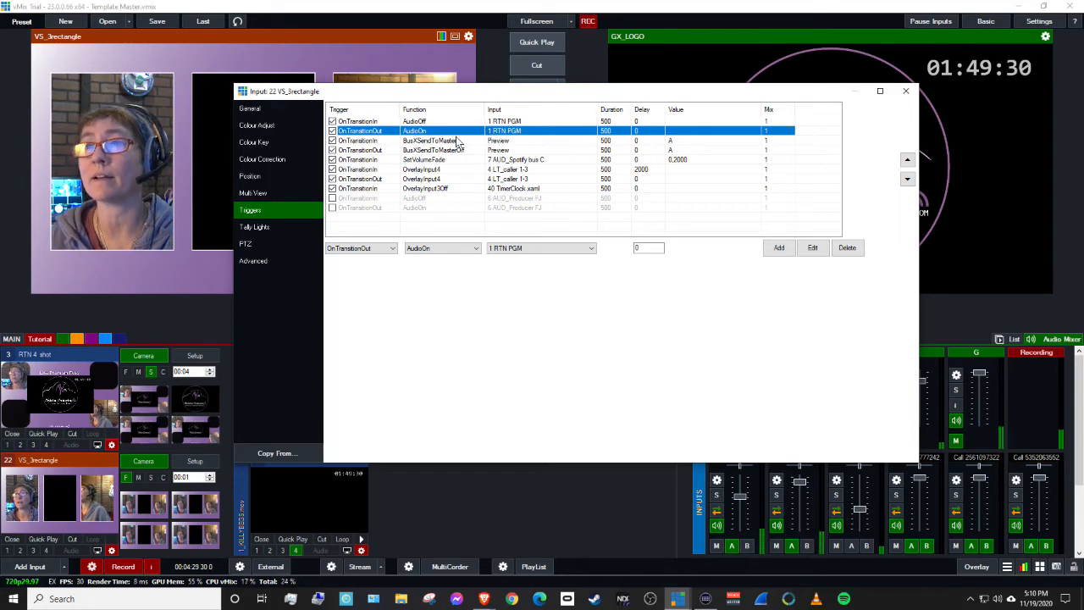
left_click(386, 141)
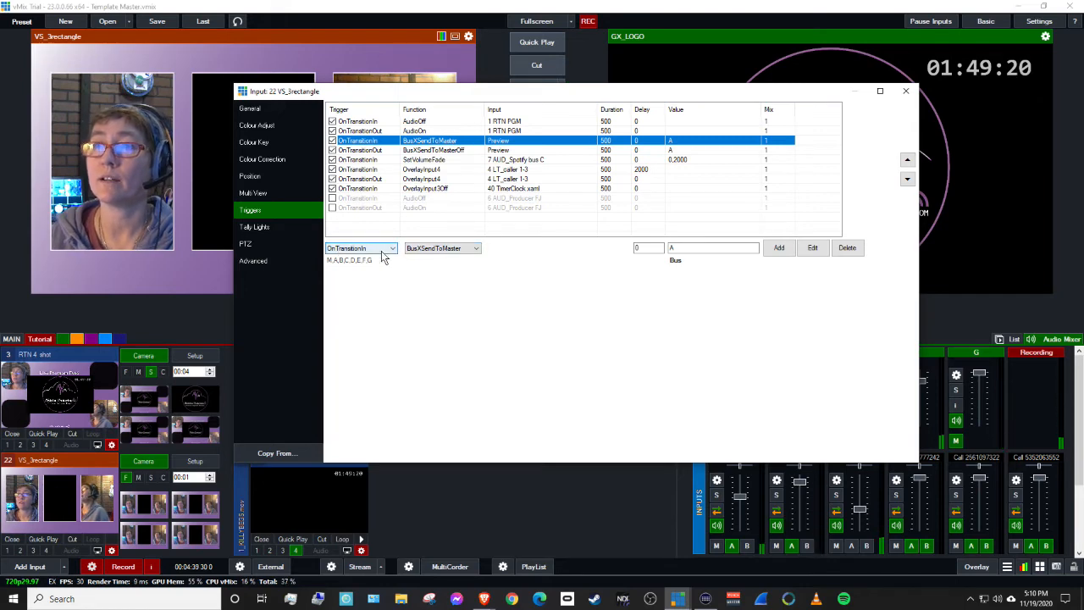
left_click(449, 250)
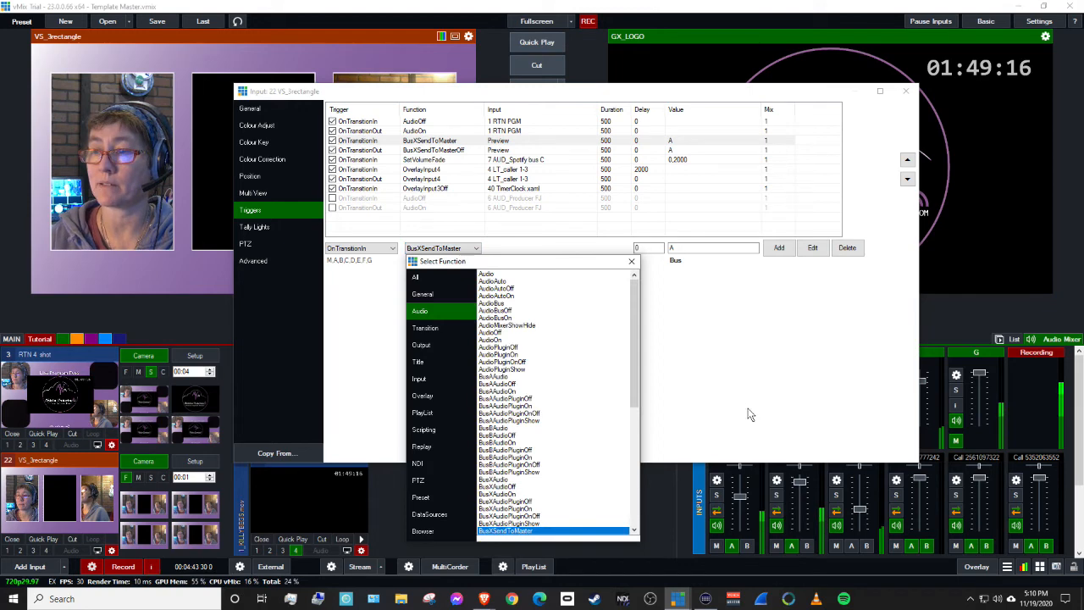
left_click(631, 260)
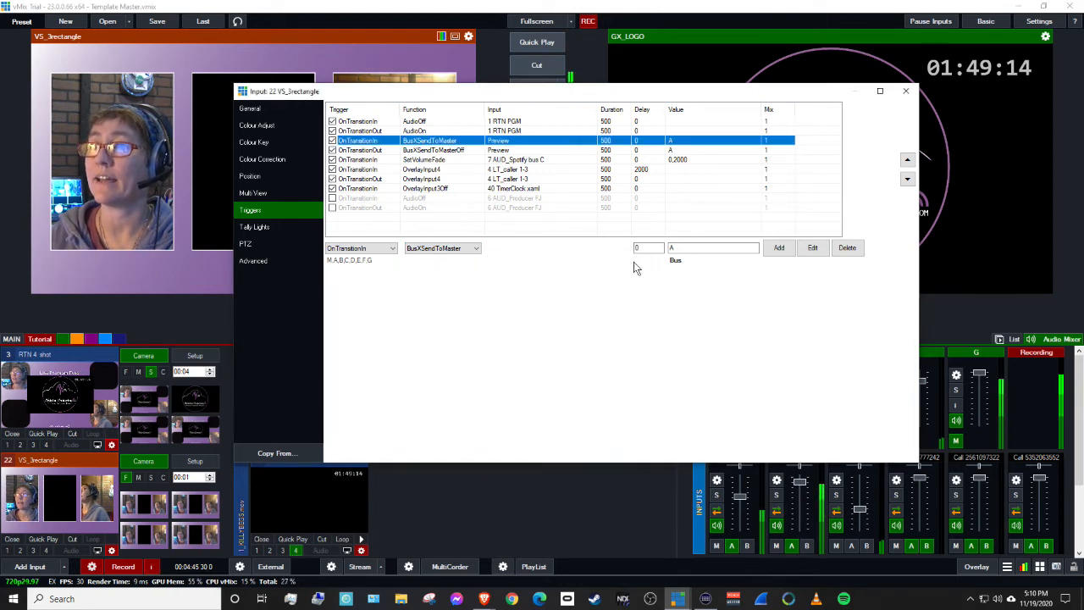
left_click(696, 247)
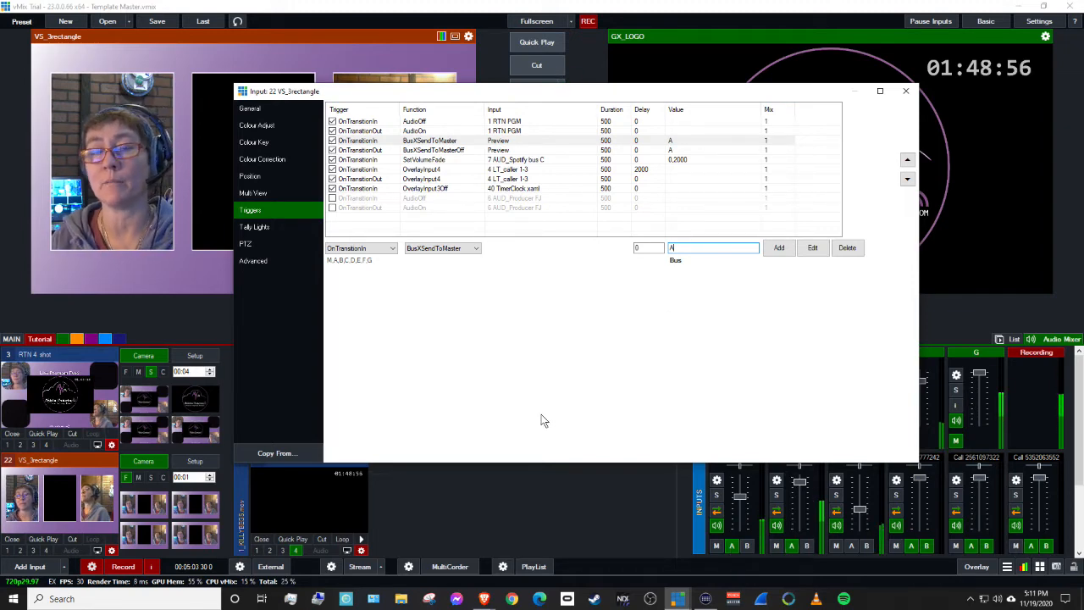
Examine the BusXSendToMasterOff trigger and the value of the SetVolumeFade trigger for the Spotify audio input.
left_click(394, 151)
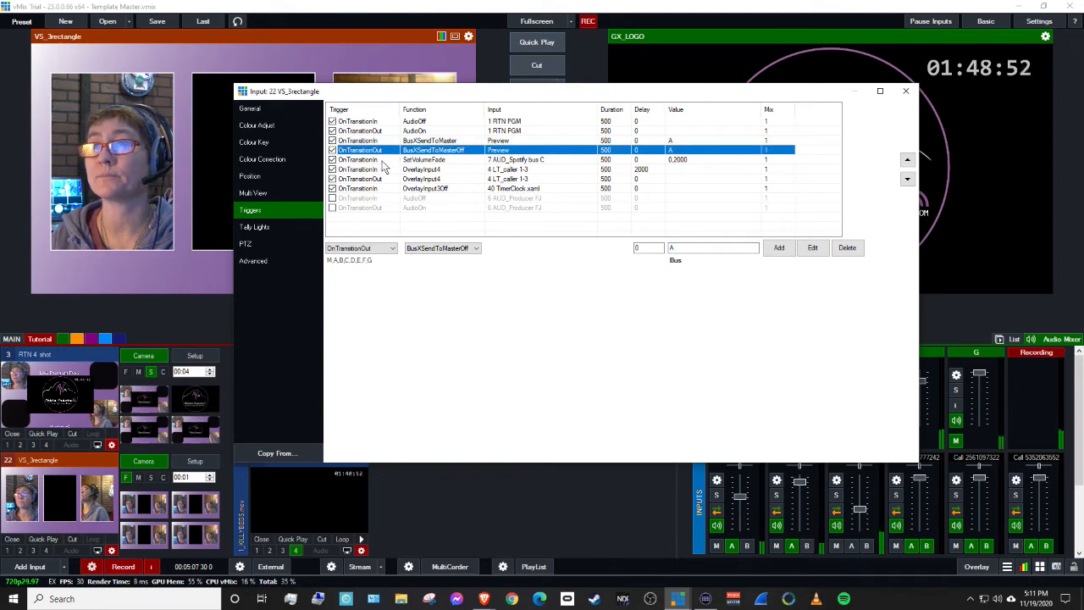
left_click(383, 167)
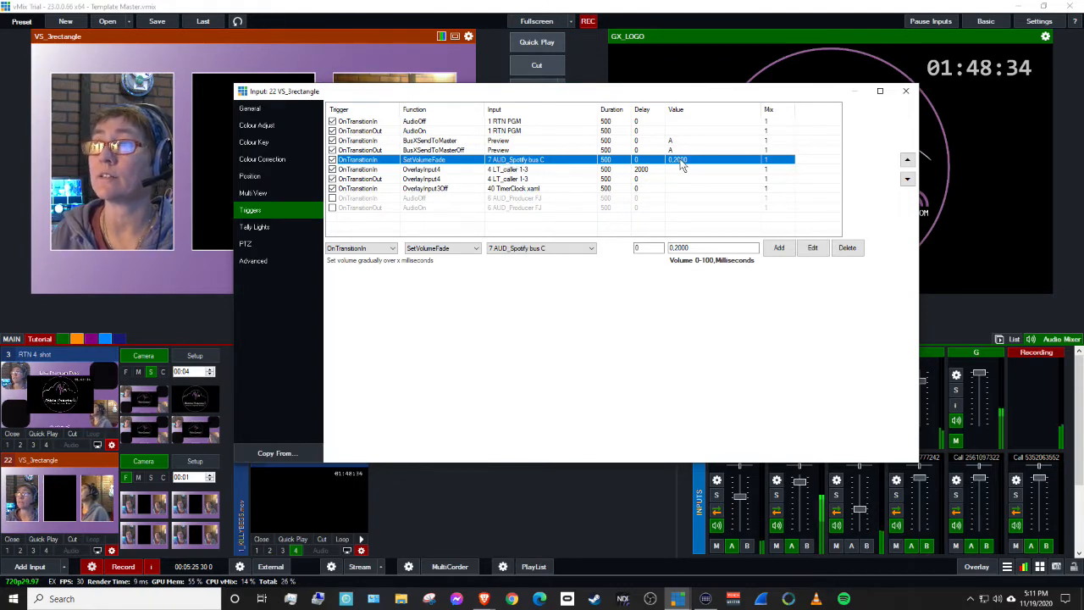
left_click(669, 248)
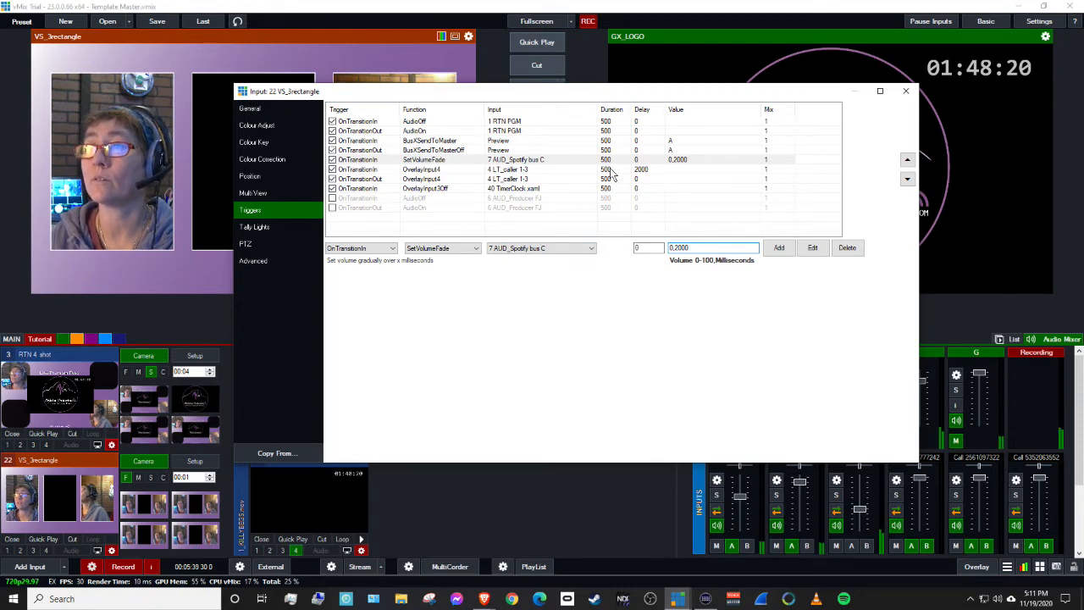
Examine the LT_caller 1-3 overlay, OverlayInput3Off and AUD_Producer FJ AudioOff triggers, and close the input's settings.
left_click(379, 170)
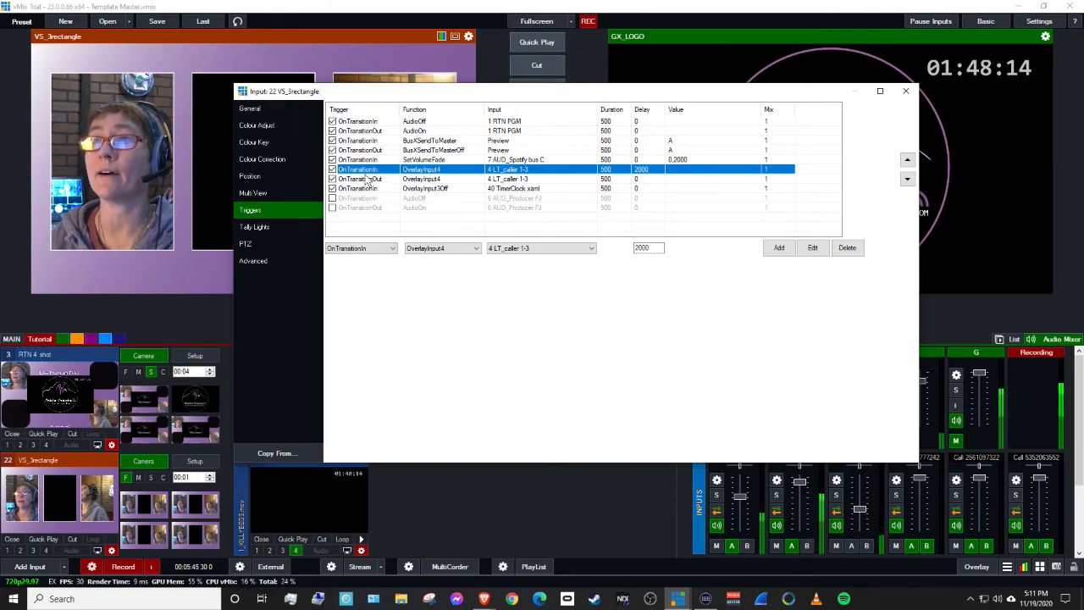
left_click(567, 179)
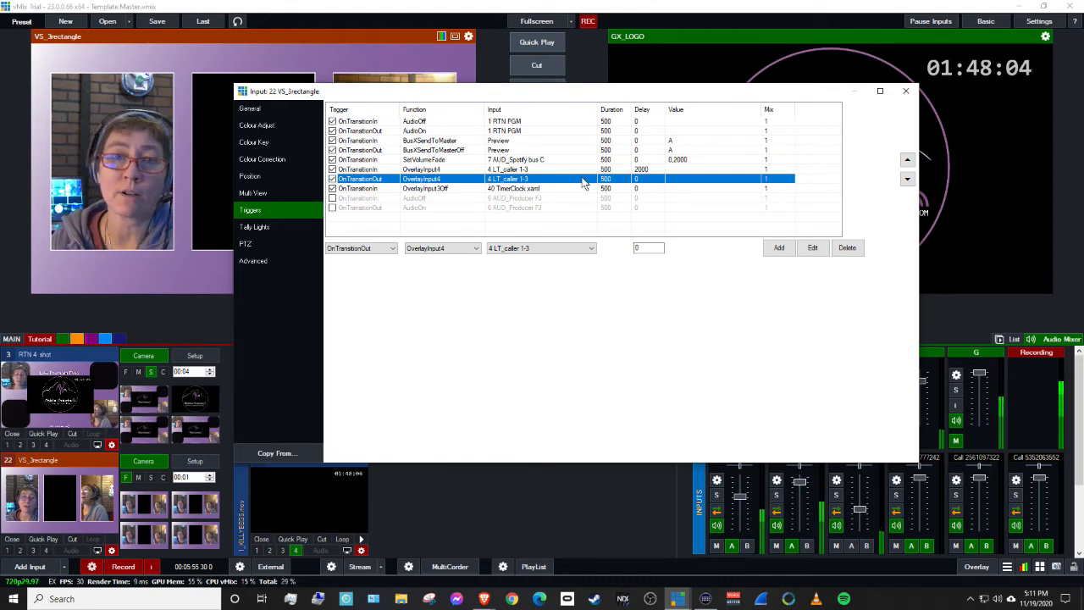
left_click(580, 189)
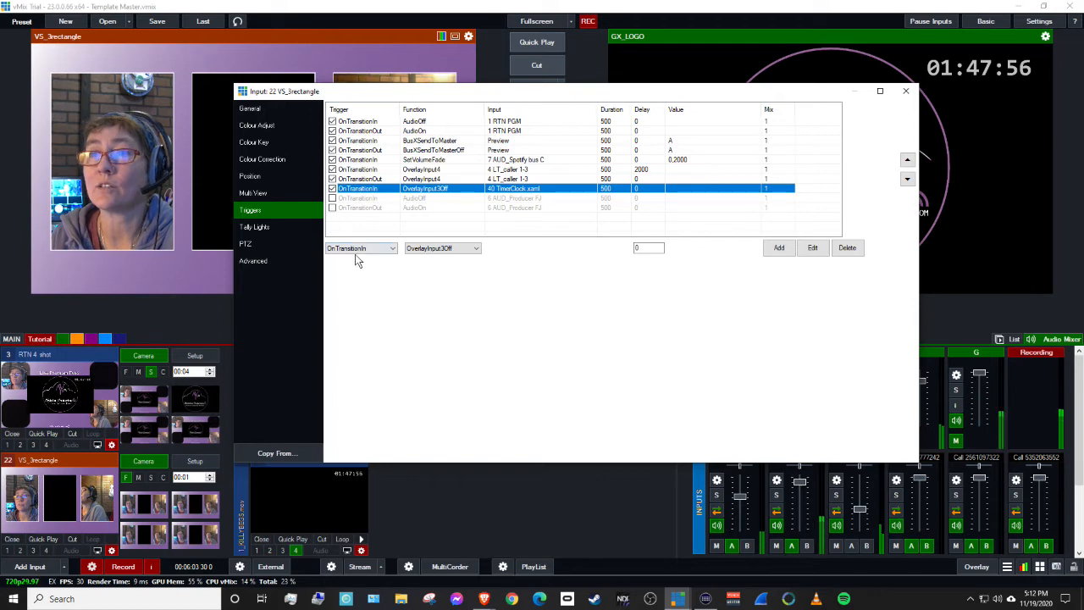
left_click(474, 248)
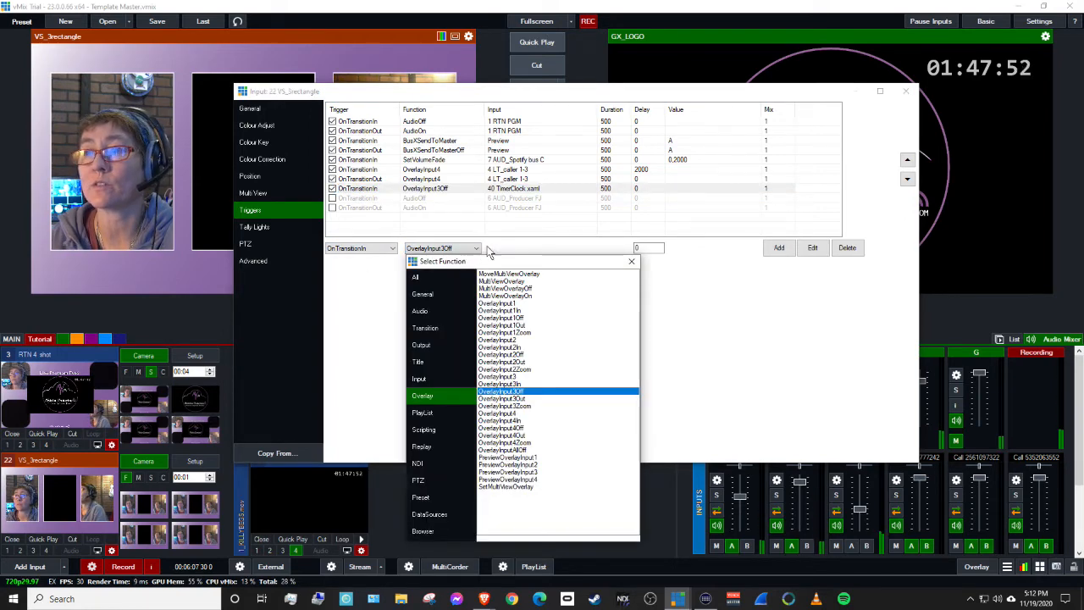
left_click(631, 262)
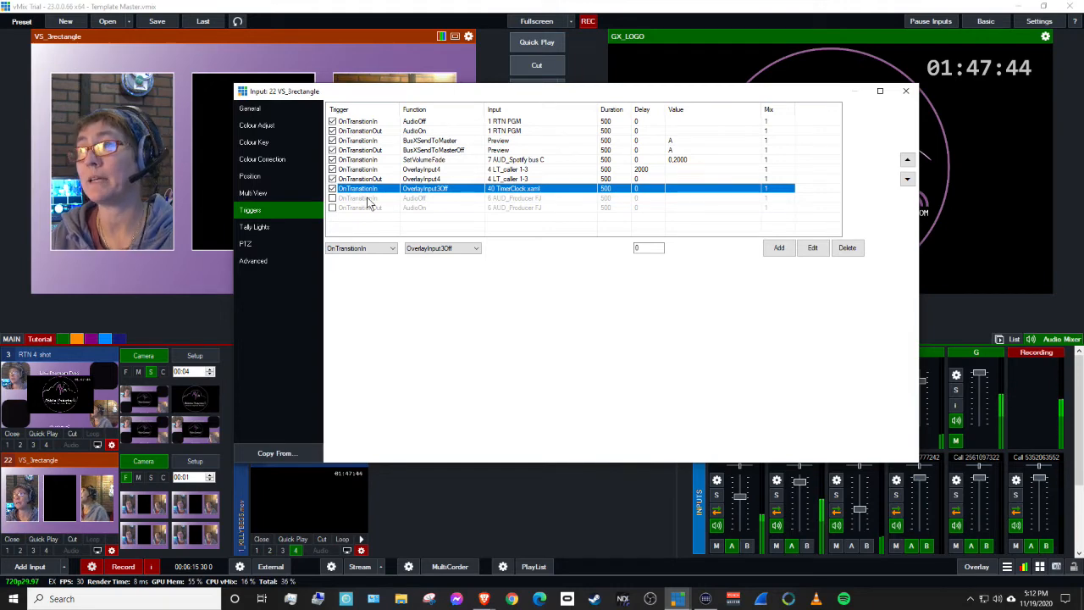
left_click(367, 198)
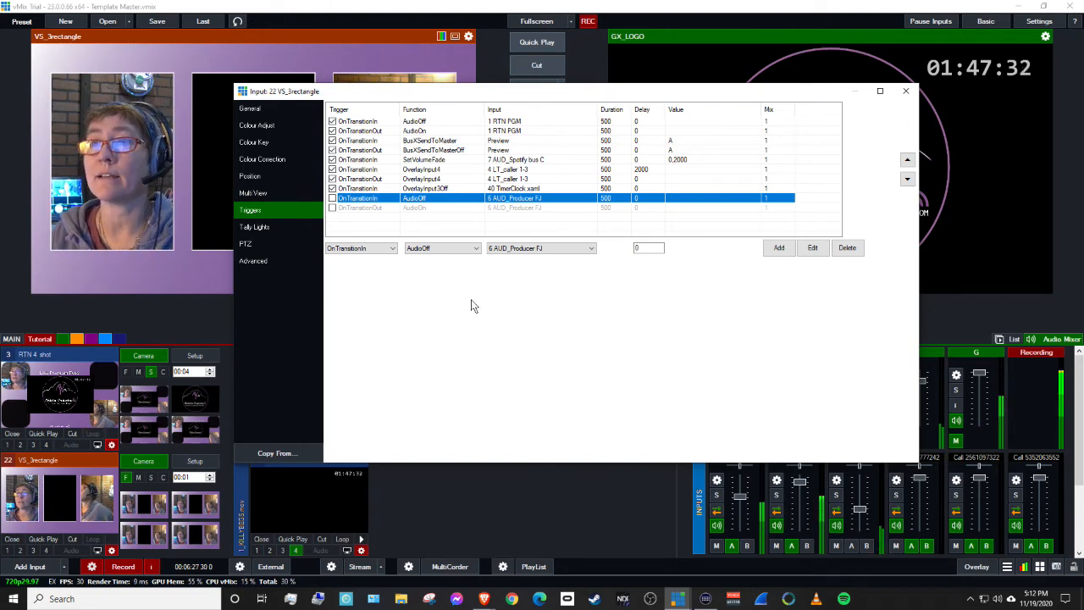
left_click(905, 91)
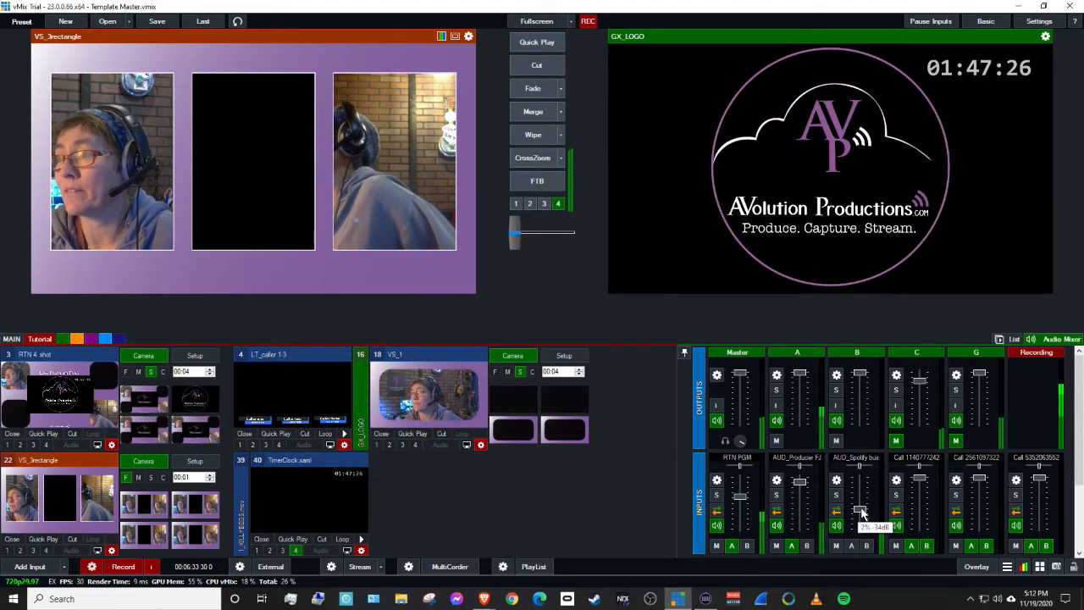
Raise the AUD_Spotify bus volume to about 35% and fade VS_3rectangle to the output.
left_click_drag(860, 507, 863, 494)
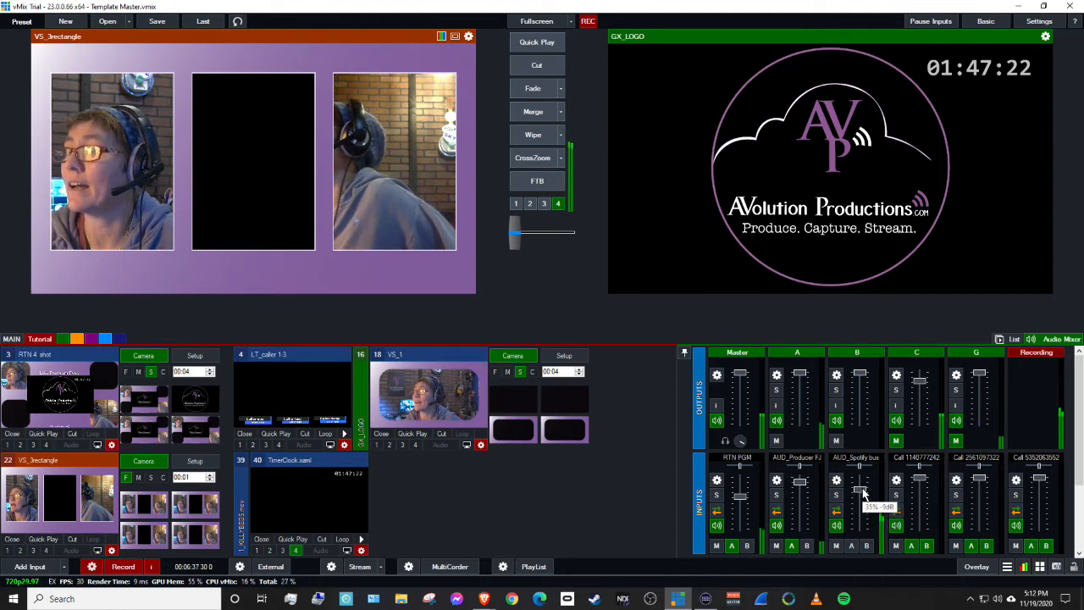
left_click(540, 89)
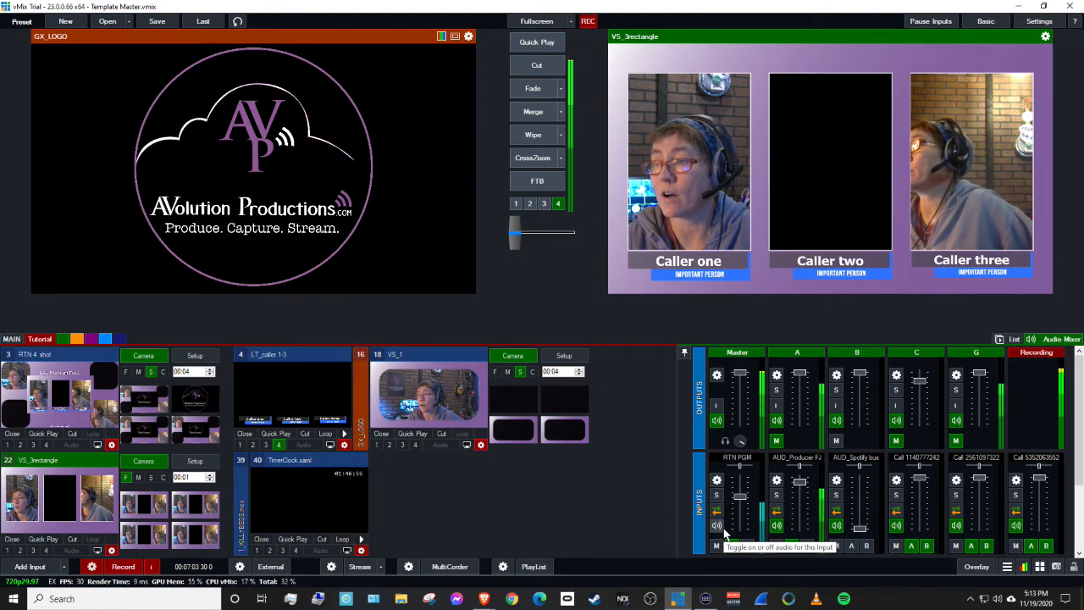
Fade GX_LOGO back to the output and lower the AUD_Spotify bus volume.
mouse_move(864, 532)
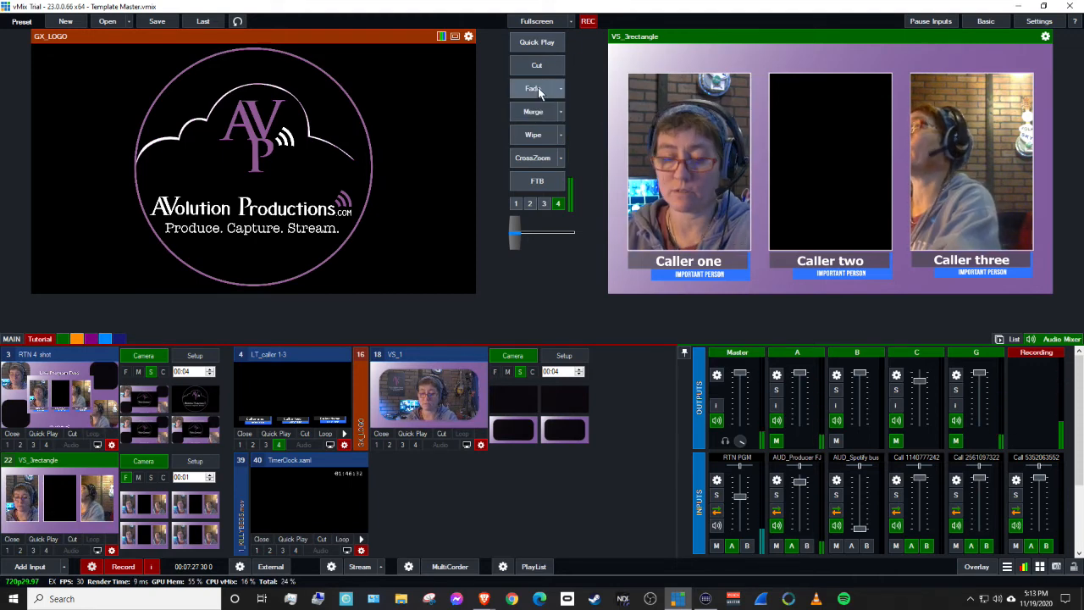
left_click(538, 89)
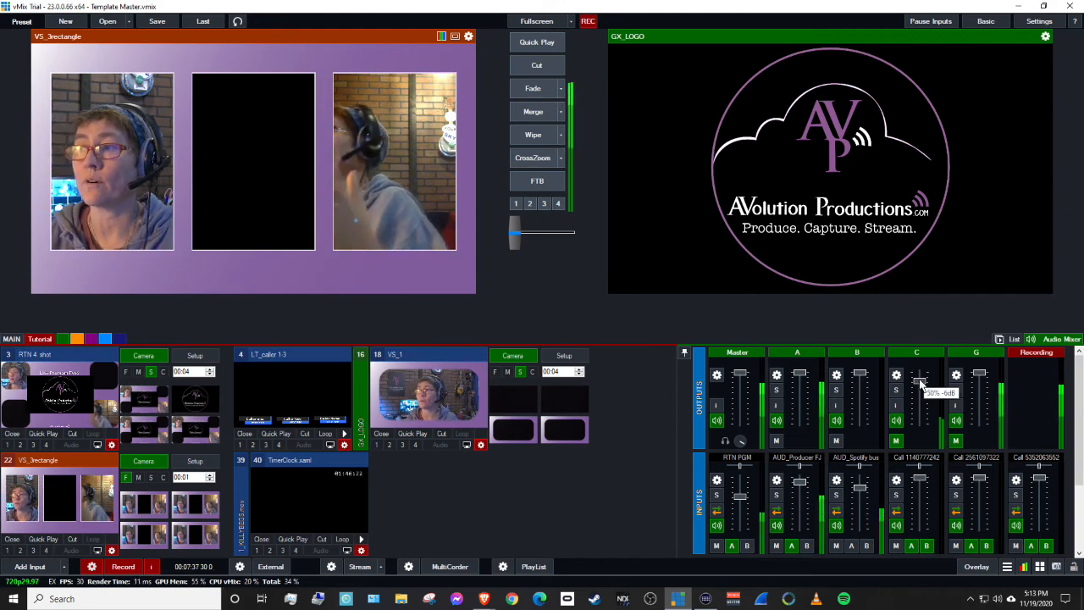
left_click_drag(861, 491, 859, 519)
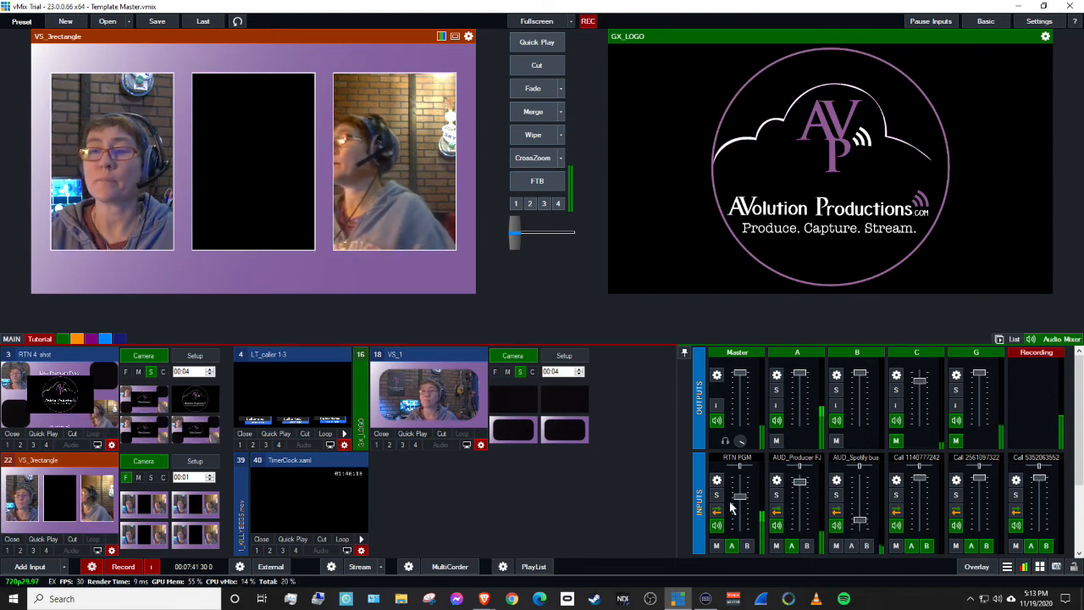